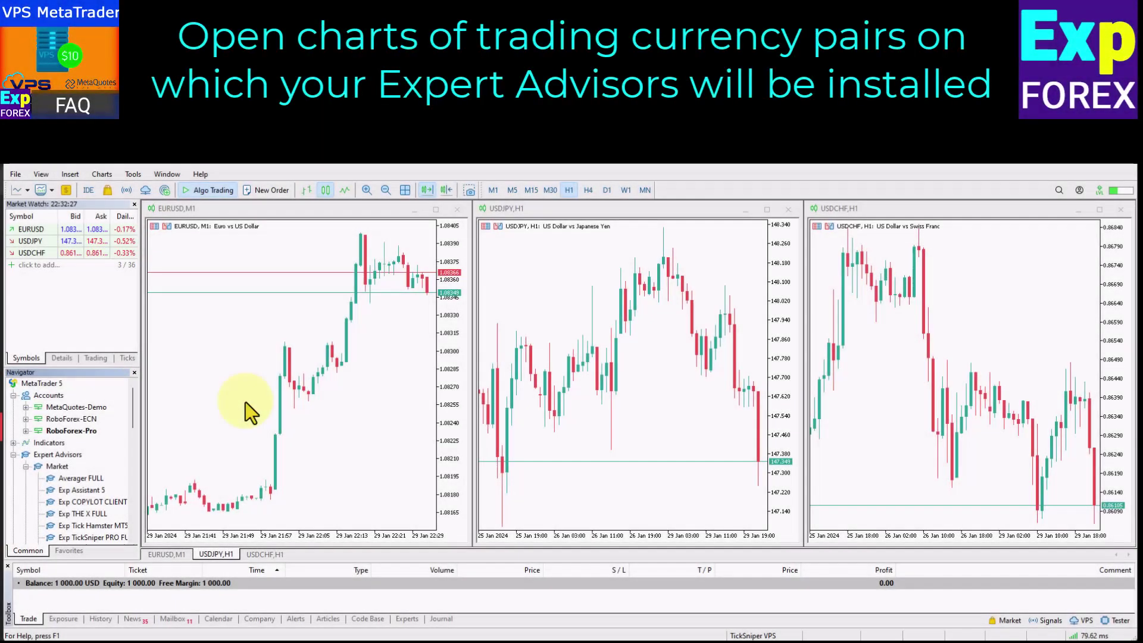
Step: Activate the EURUSD, USDJPY and USDCHF charts in turn
{"action": "left_click", "coordinate": [269, 352]}
{"action": "left_click", "coordinate": [594, 332]}
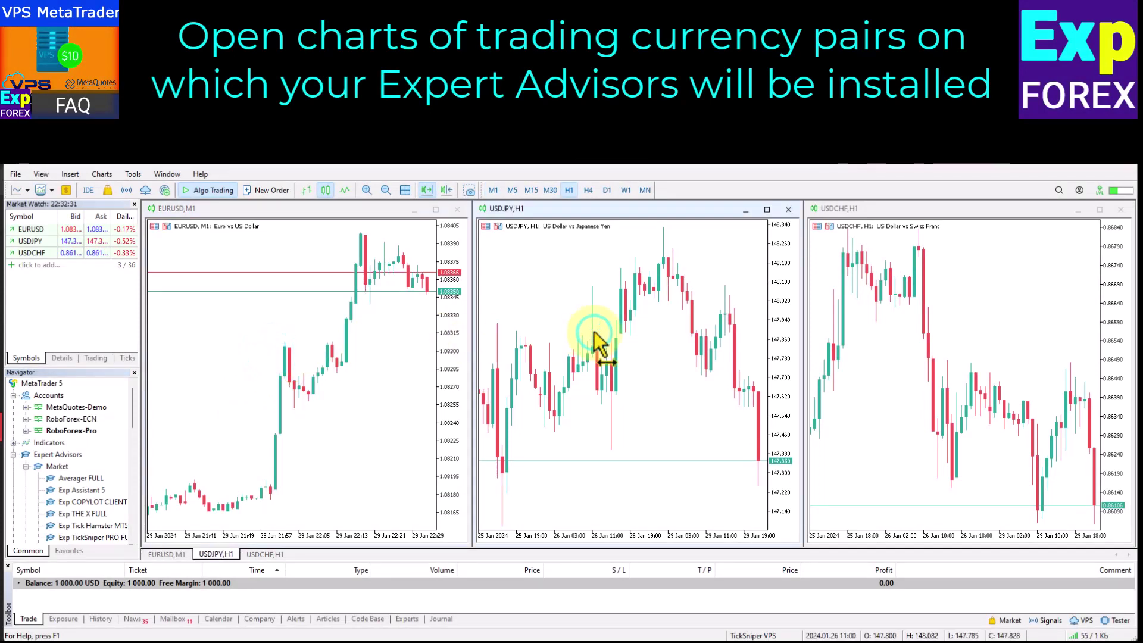
{"action": "left_click", "coordinate": [891, 381]}
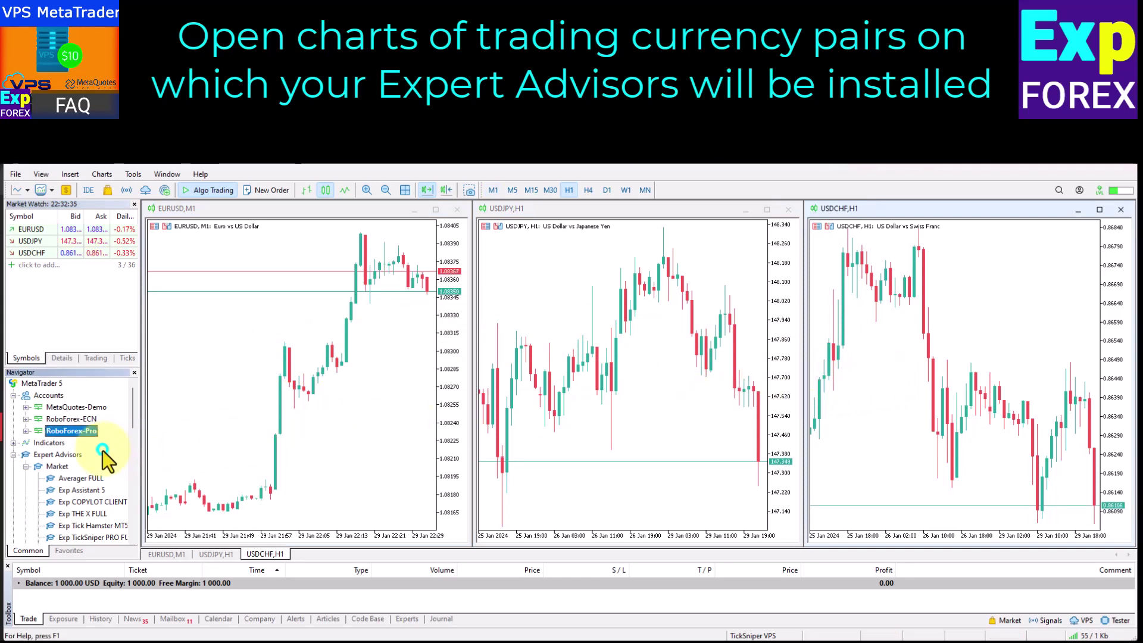
Step: Bring up the actions for Exp TickSniper PRO FULL in Navigator's Expert Advisors > Market
{"action": "scroll", "coordinate": [105, 456], "scroll_direction": "down", "scroll_amount": 2}
{"action": "left_click_drag", "start_coordinate": [109, 466], "coordinate": [114, 475]}
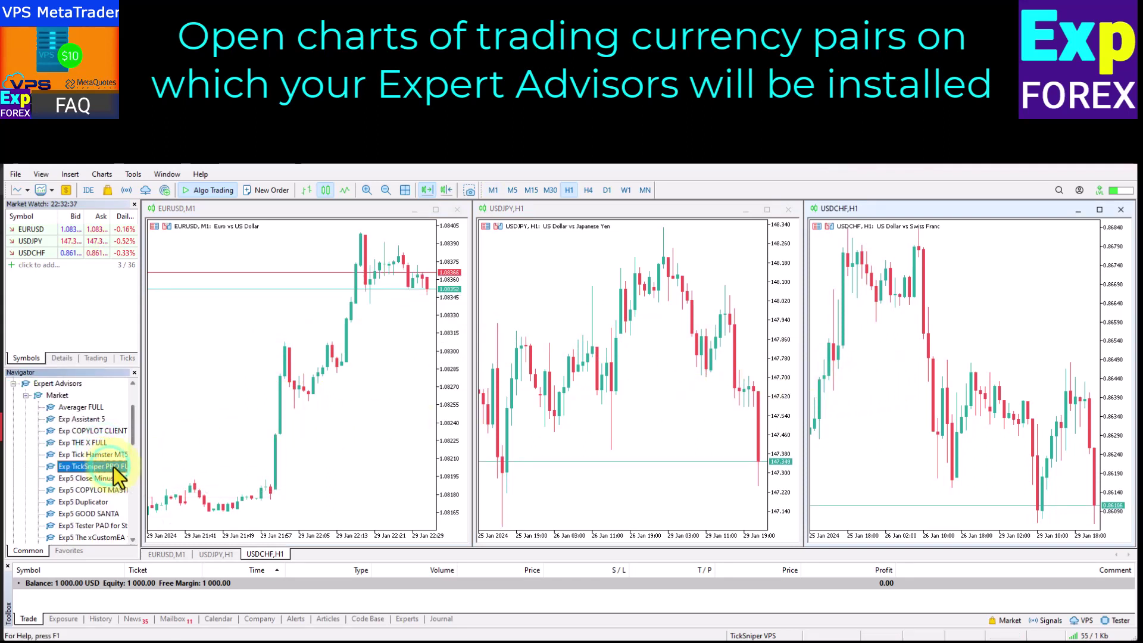
{"action": "right_click", "coordinate": [125, 467]}
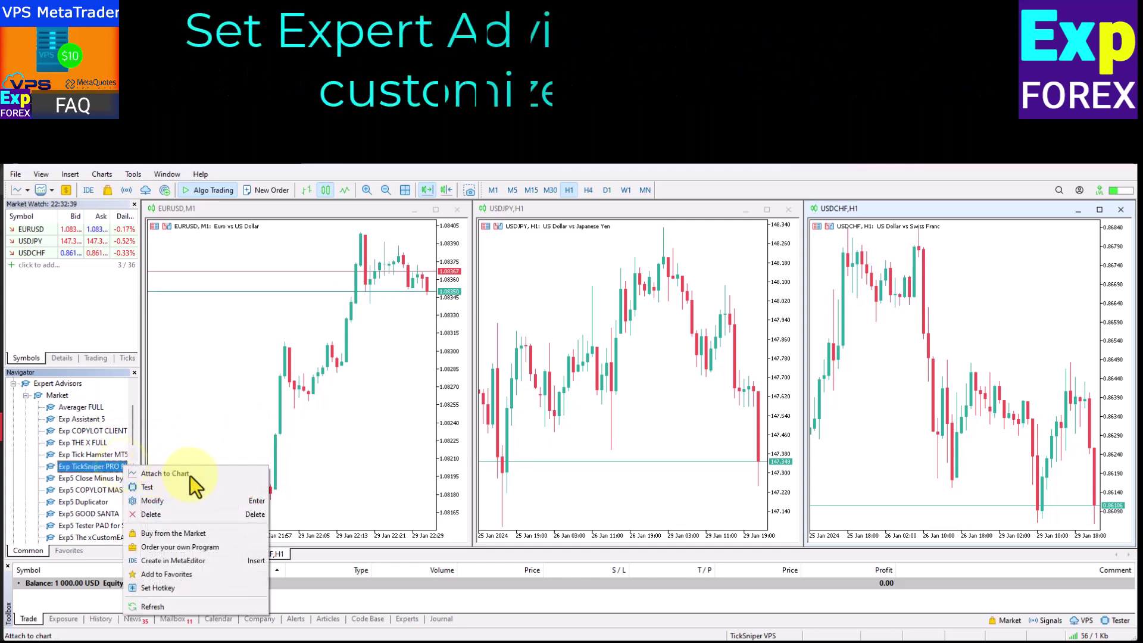
Step: Attach Exp TickSniper PRO FULL with default settings to the USDCHF, USDJPY and EURUSD charts
{"action": "left_click", "coordinate": [208, 474]}
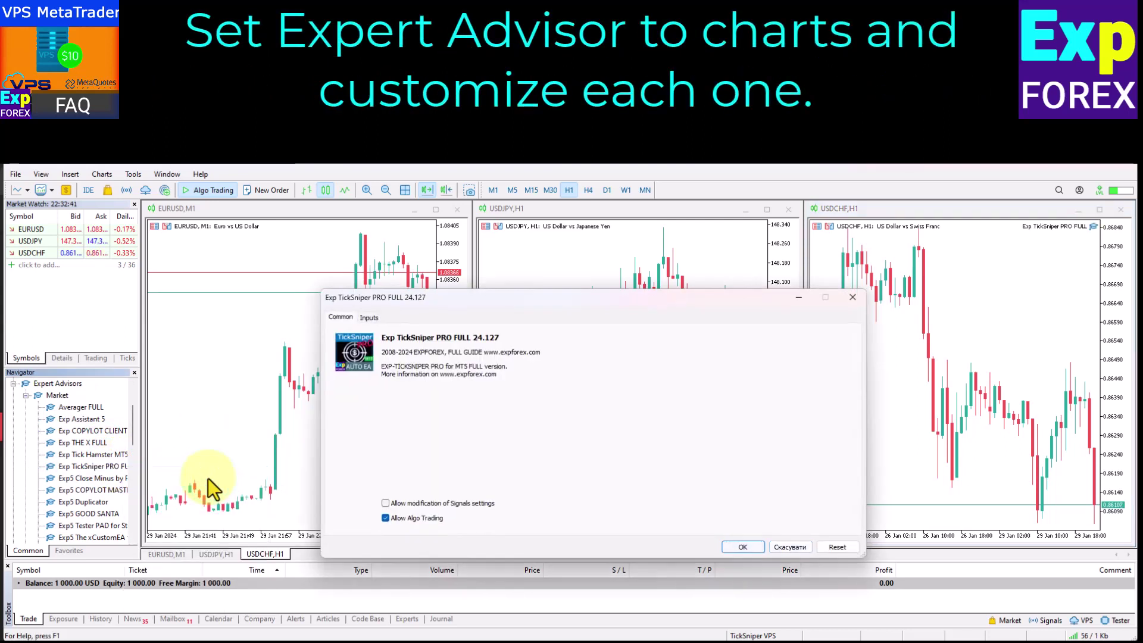
{"action": "left_click", "coordinate": [742, 547]}
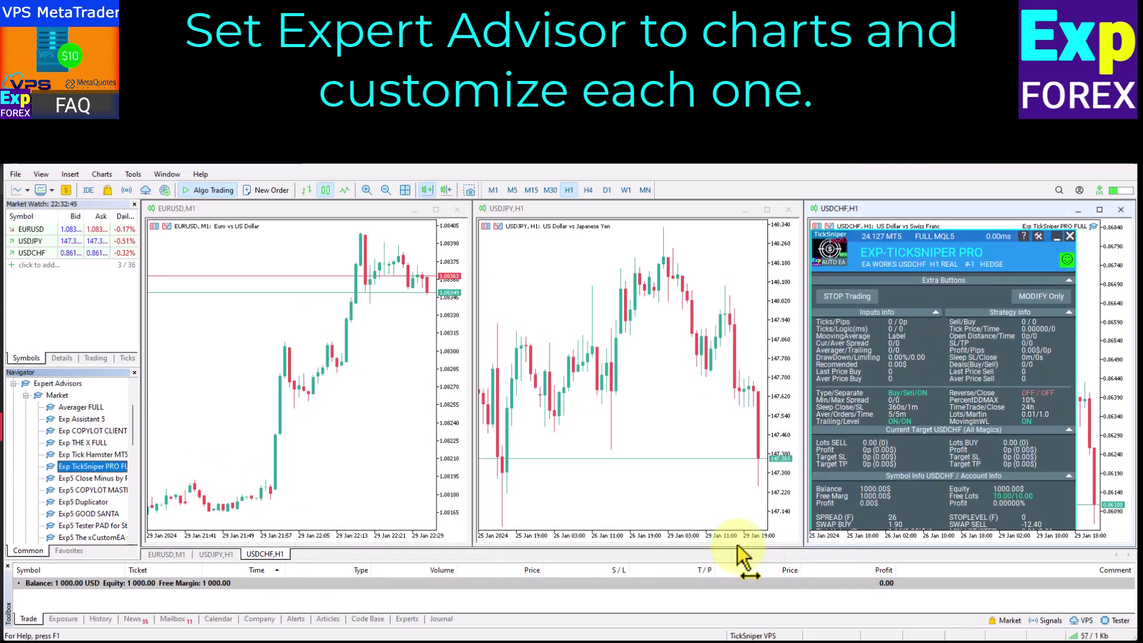
{"action": "left_click", "coordinate": [605, 452]}
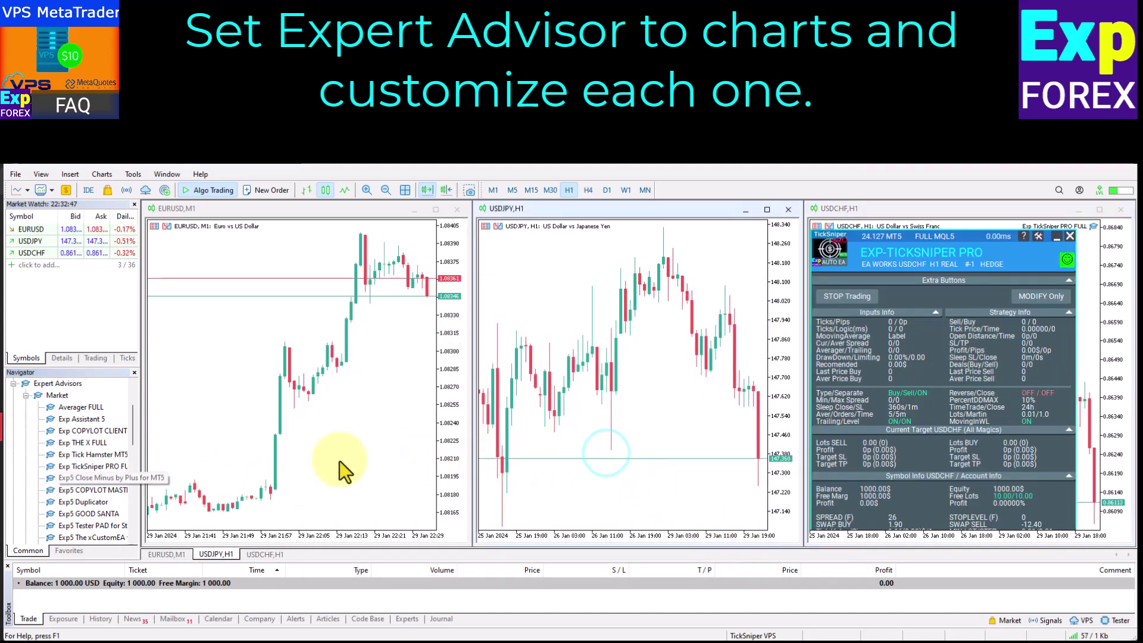
{"action": "right_click", "coordinate": [119, 467]}
{"action": "left_click", "coordinate": [153, 477]}
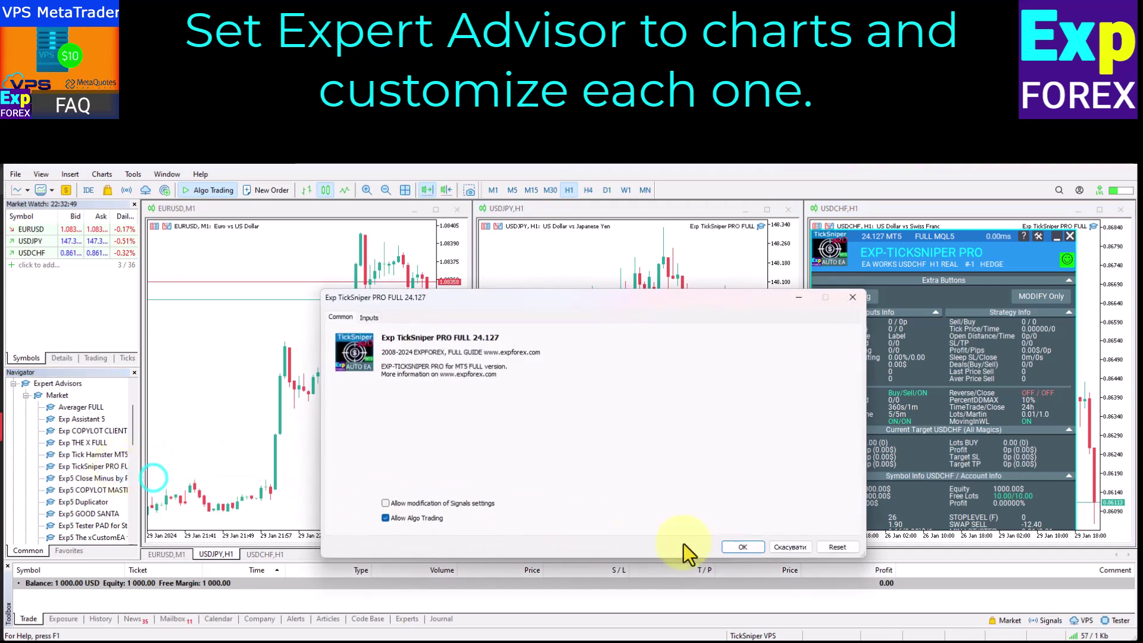
{"action": "left_click", "coordinate": [743, 547]}
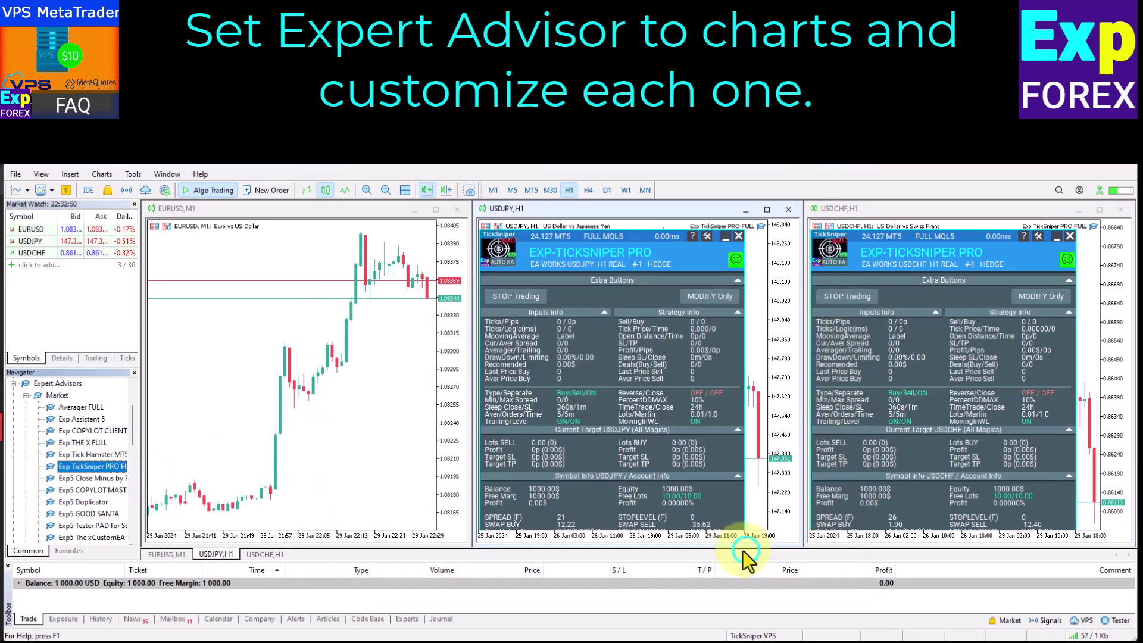
{"action": "left_click", "coordinate": [277, 459]}
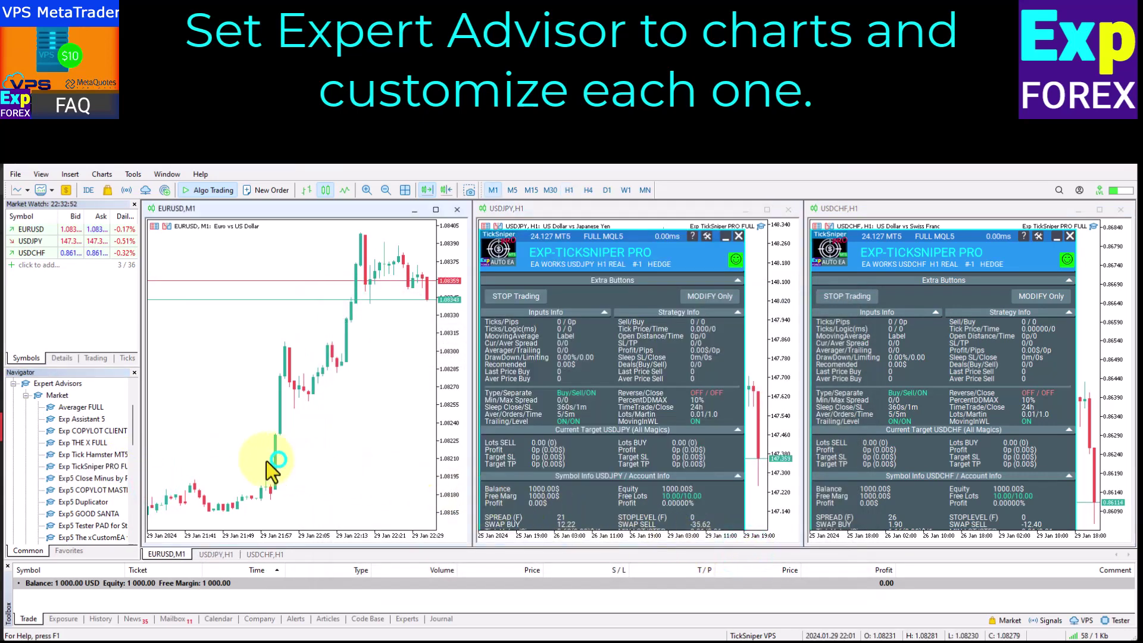
{"action": "right_click", "coordinate": [107, 465]}
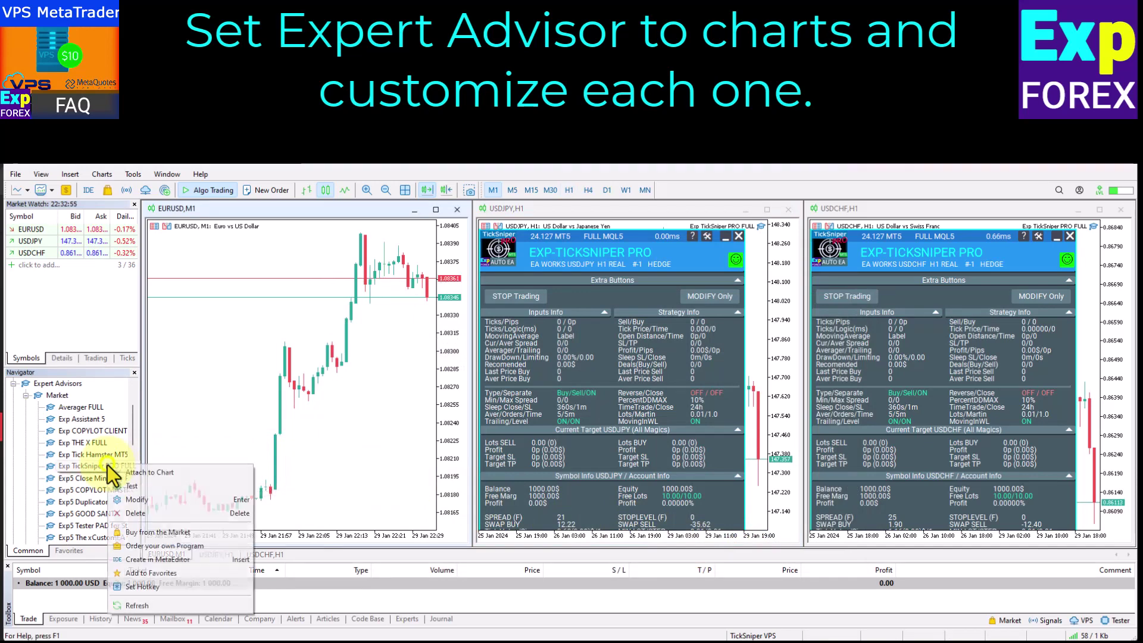
{"action": "left_click", "coordinate": [193, 473]}
{"action": "left_click", "coordinate": [739, 547]}
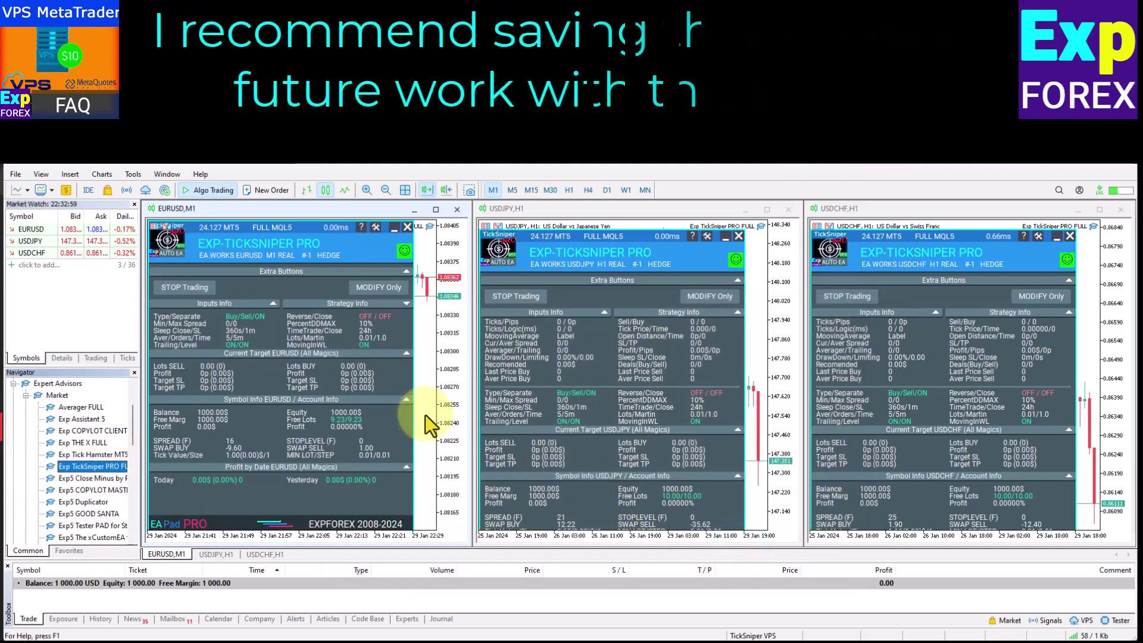
Step: Save the three-chart workspace and its running advisors as a new profile named 'Tick'
{"action": "left_click", "coordinate": [20, 177]}
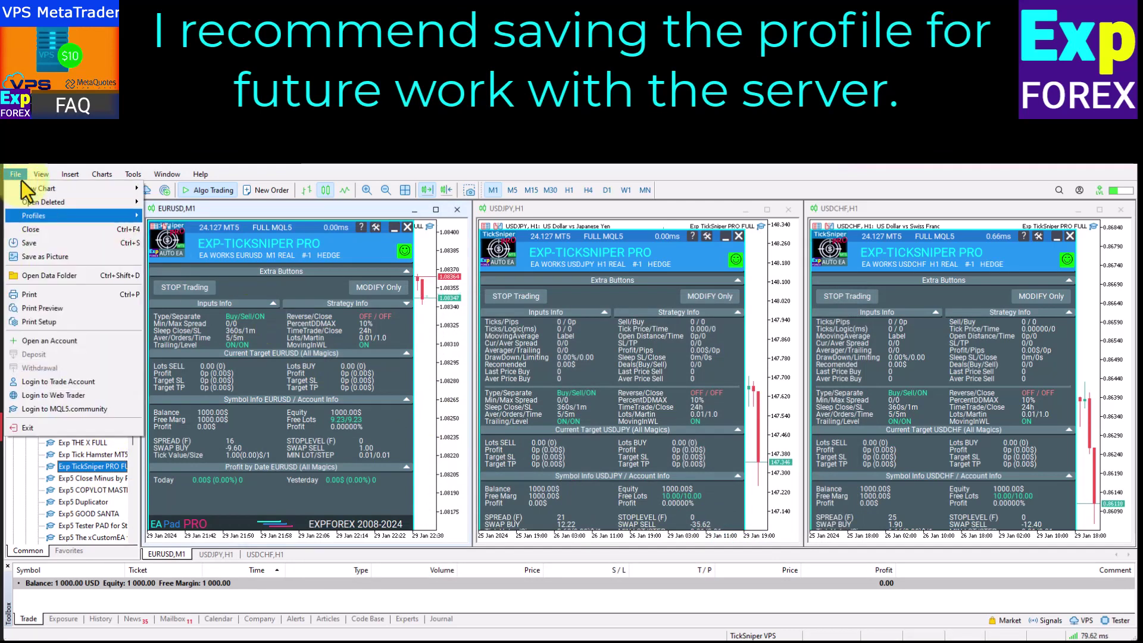
{"action": "left_click", "coordinate": [82, 214]}
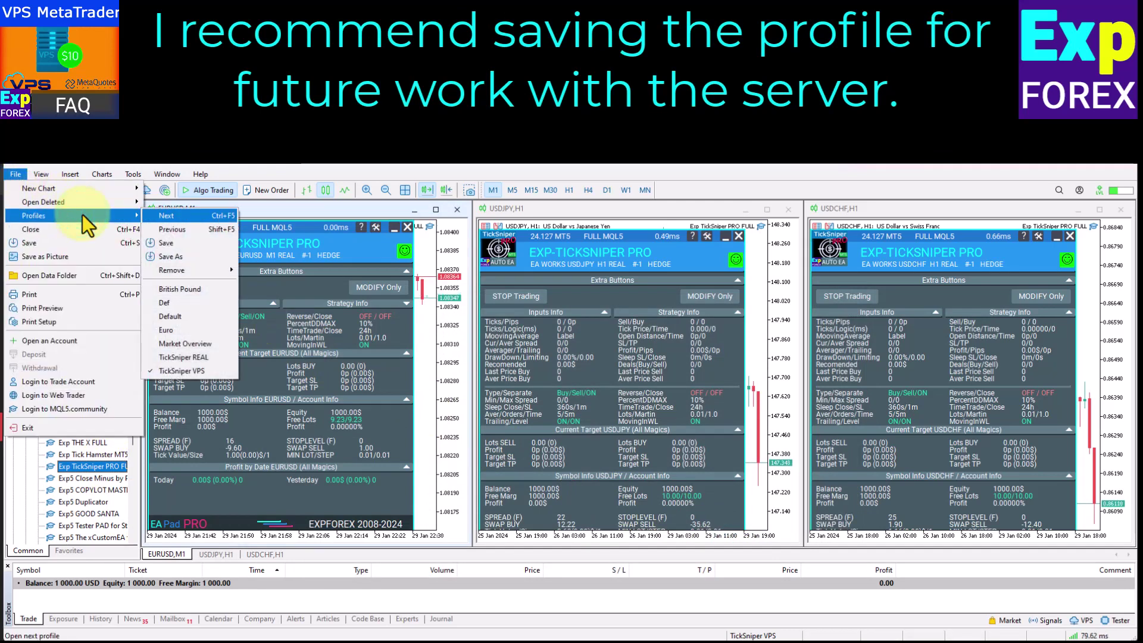
{"action": "left_click", "coordinate": [178, 257]}
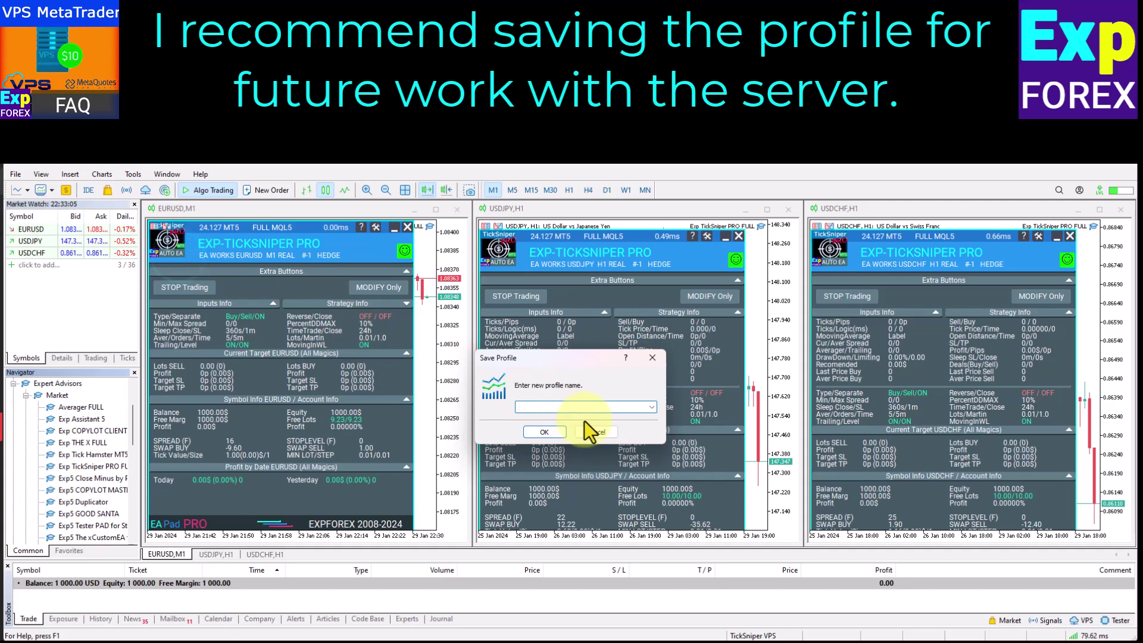
{"action": "type", "text": "Tick"}
{"action": "key", "text": "Return"}
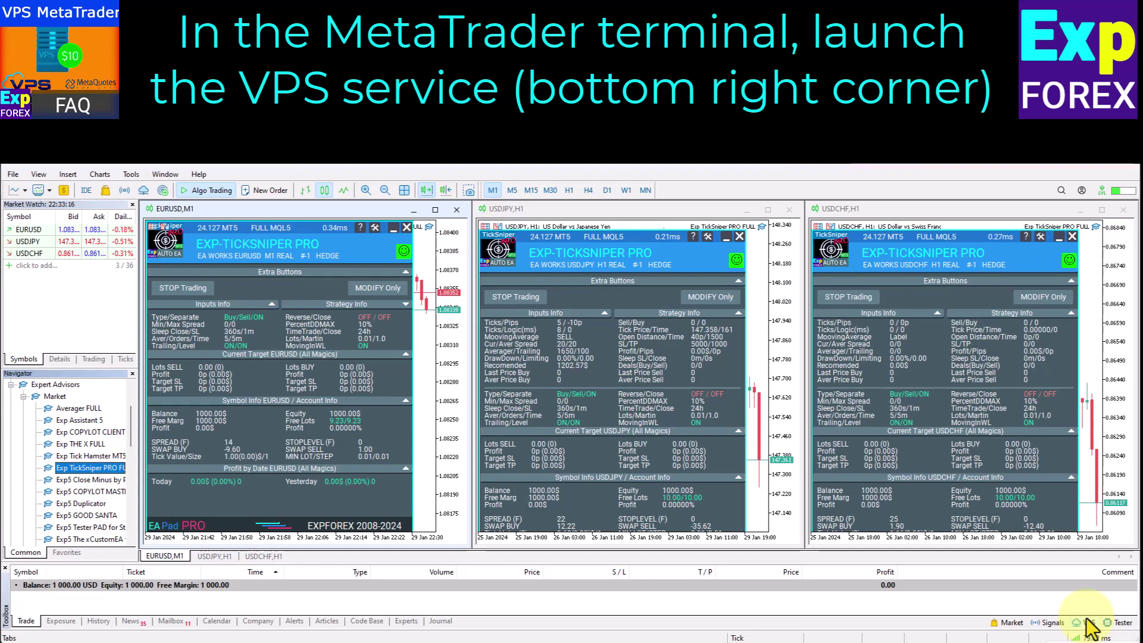
Step: Compare the 6-, 3- and 1-month VPS plans, then rent the free 24694-minute trial
{"action": "left_click", "coordinate": [1088, 621]}
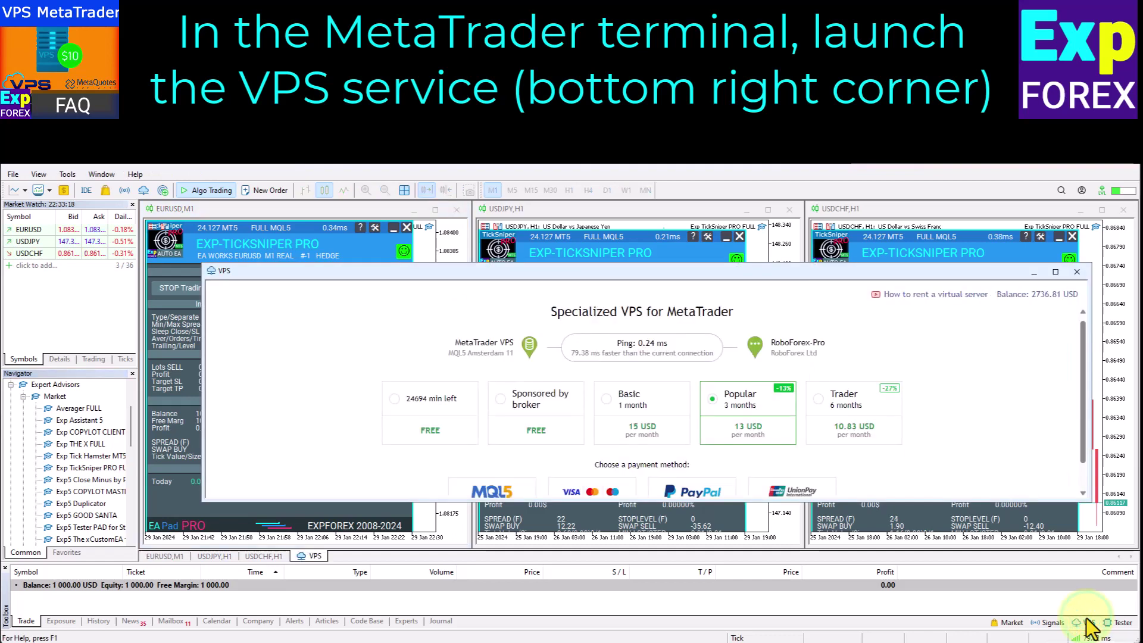
{"action": "double_click", "coordinate": [590, 274]}
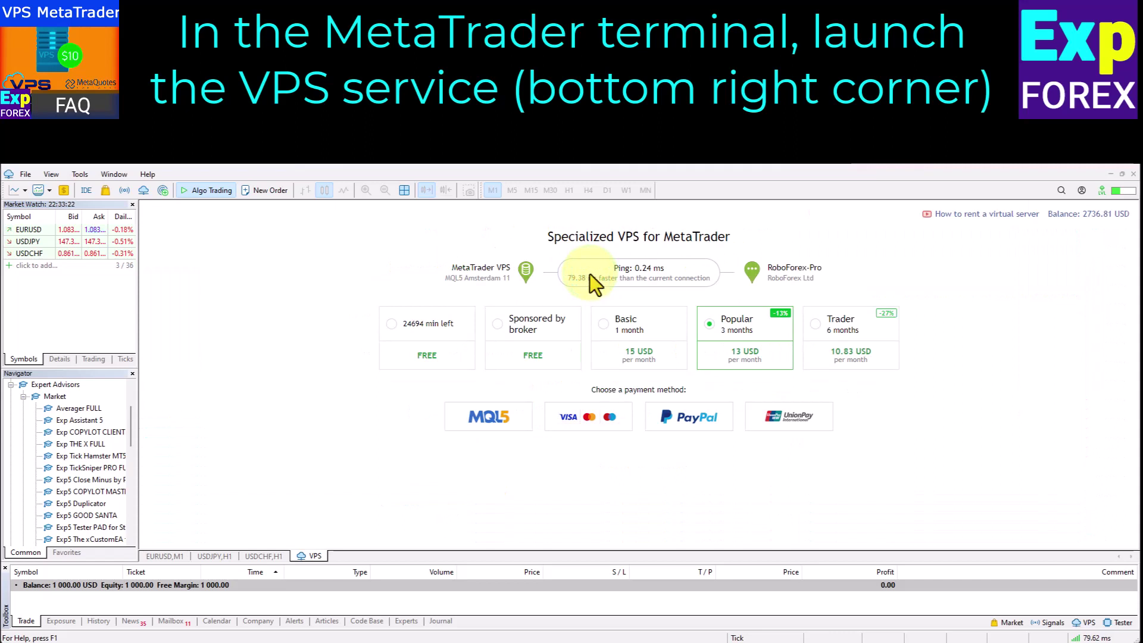
{"action": "left_click", "coordinate": [824, 339]}
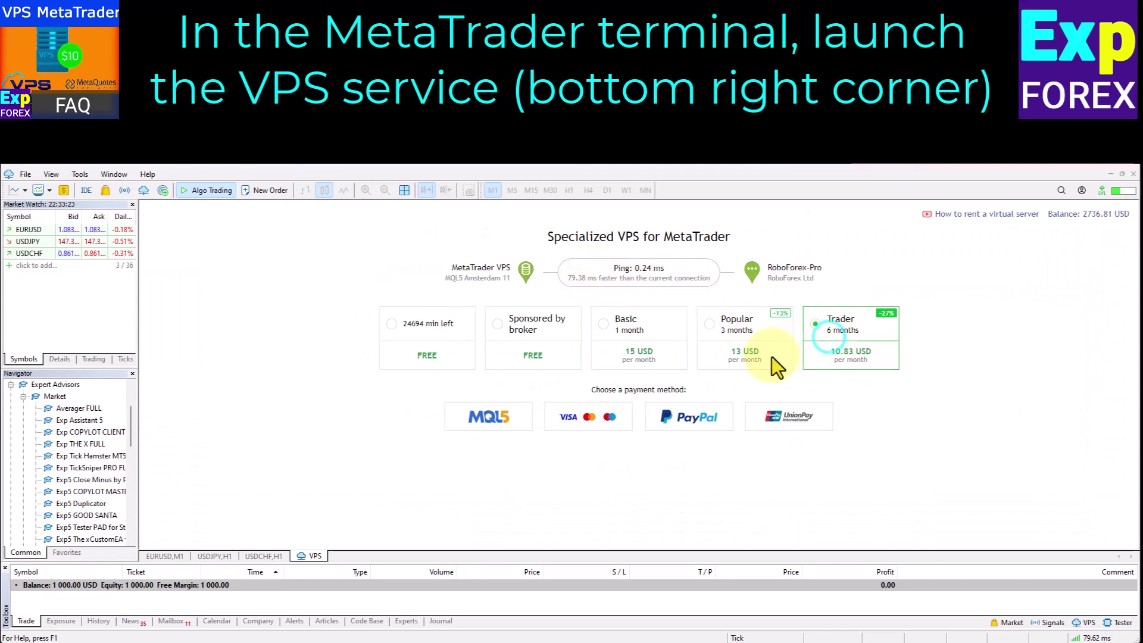
{"action": "left_click", "coordinate": [754, 339]}
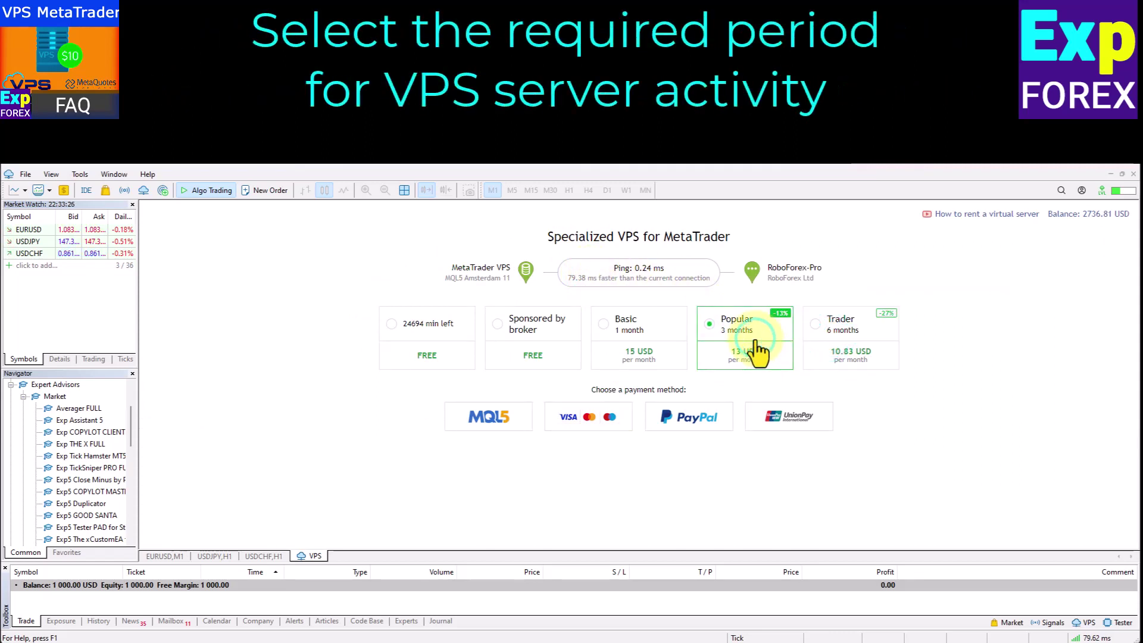
{"action": "left_click", "coordinate": [639, 339]}
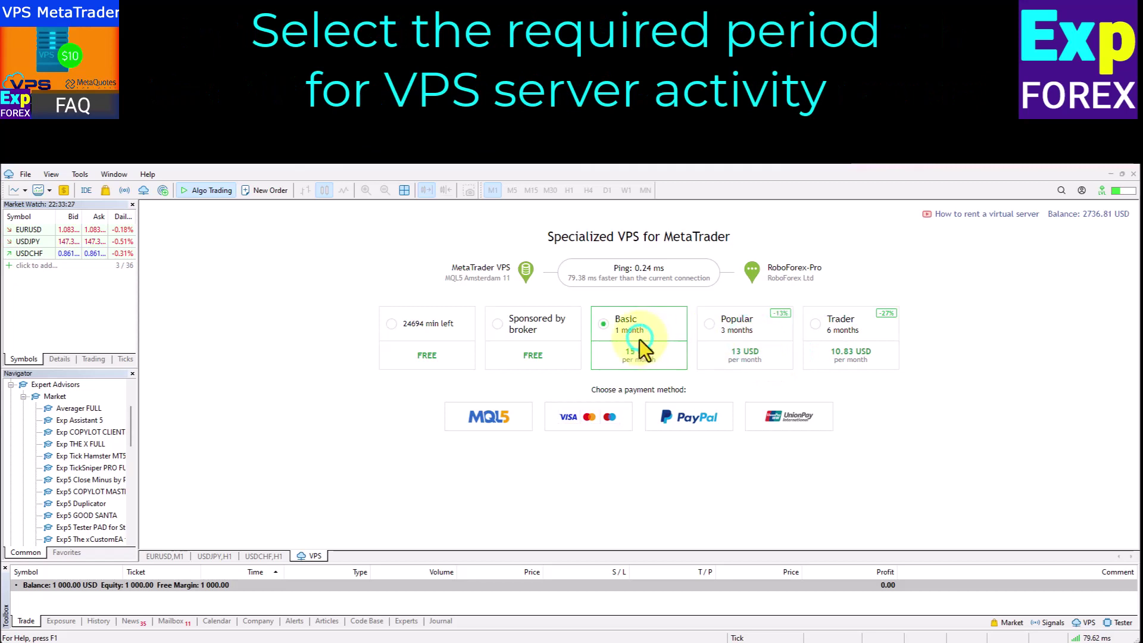
{"action": "left_click", "coordinate": [606, 426]}
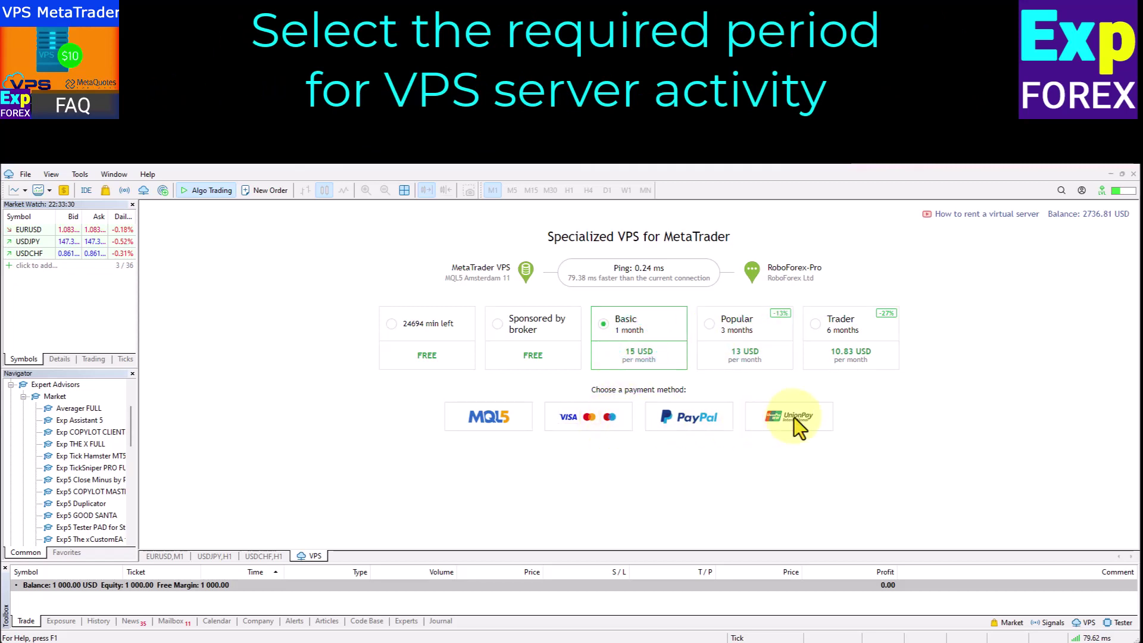
{"action": "left_click", "coordinate": [468, 355]}
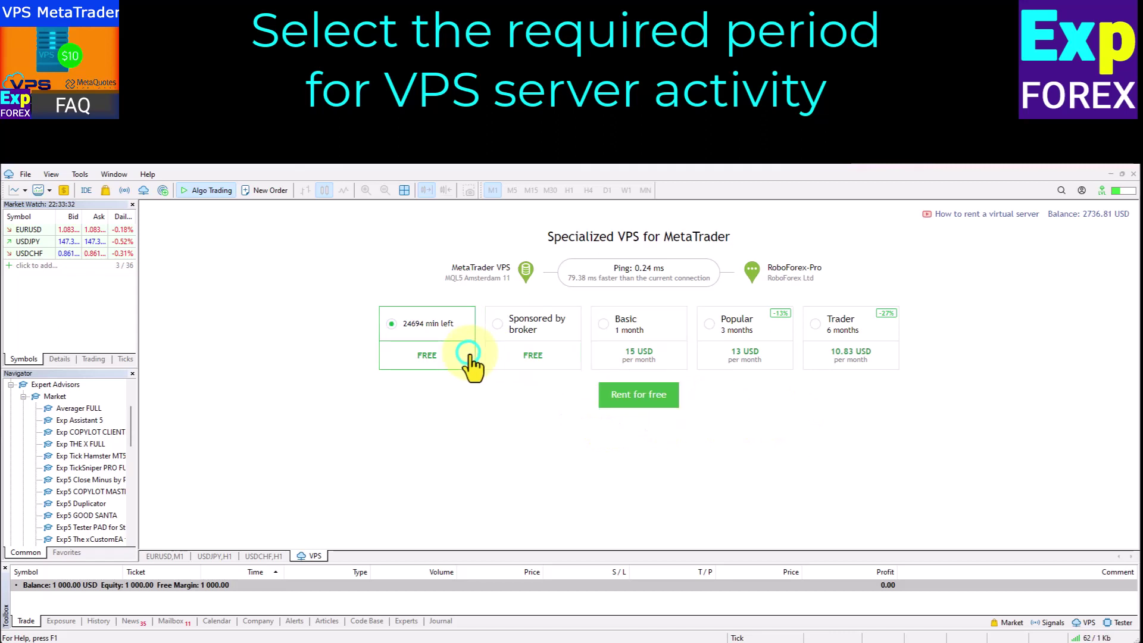
{"action": "left_click", "coordinate": [645, 399]}
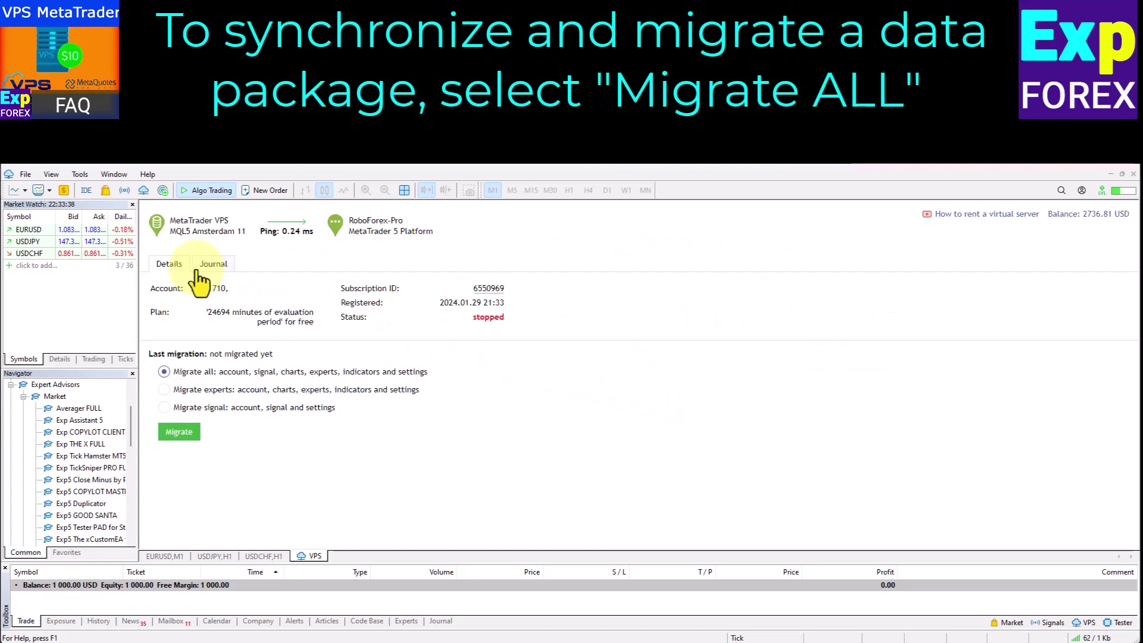
Step: Check the server Journal, migrate all data from Details, then show the EURUSD M1 chart
{"action": "left_click", "coordinate": [196, 268]}
{"action": "left_click", "coordinate": [179, 266]}
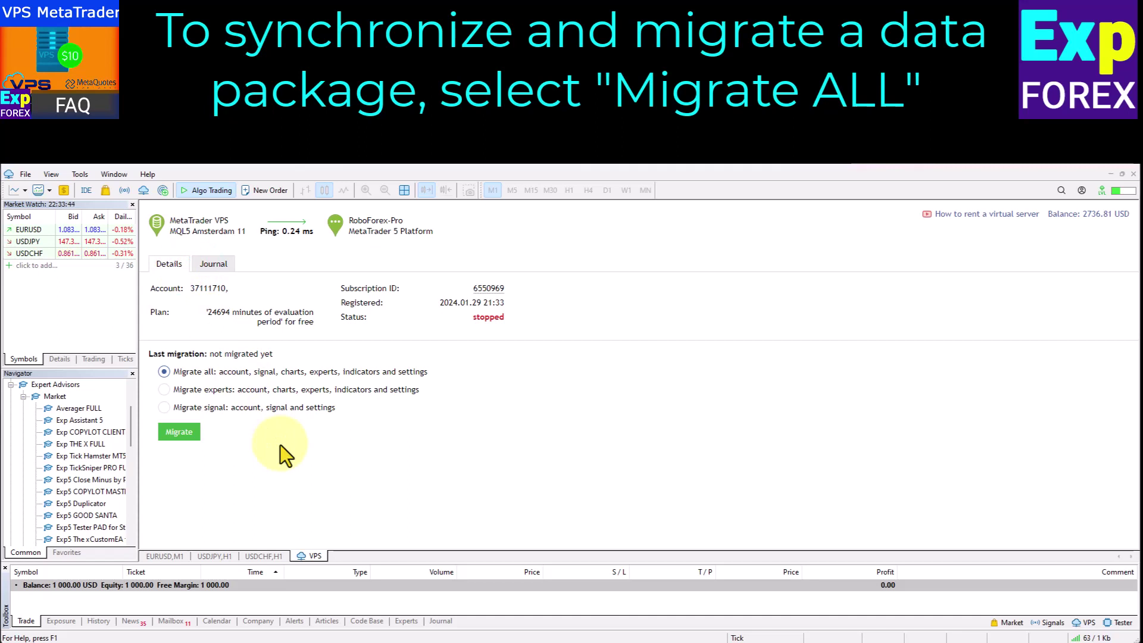
{"action": "left_click", "coordinate": [185, 432]}
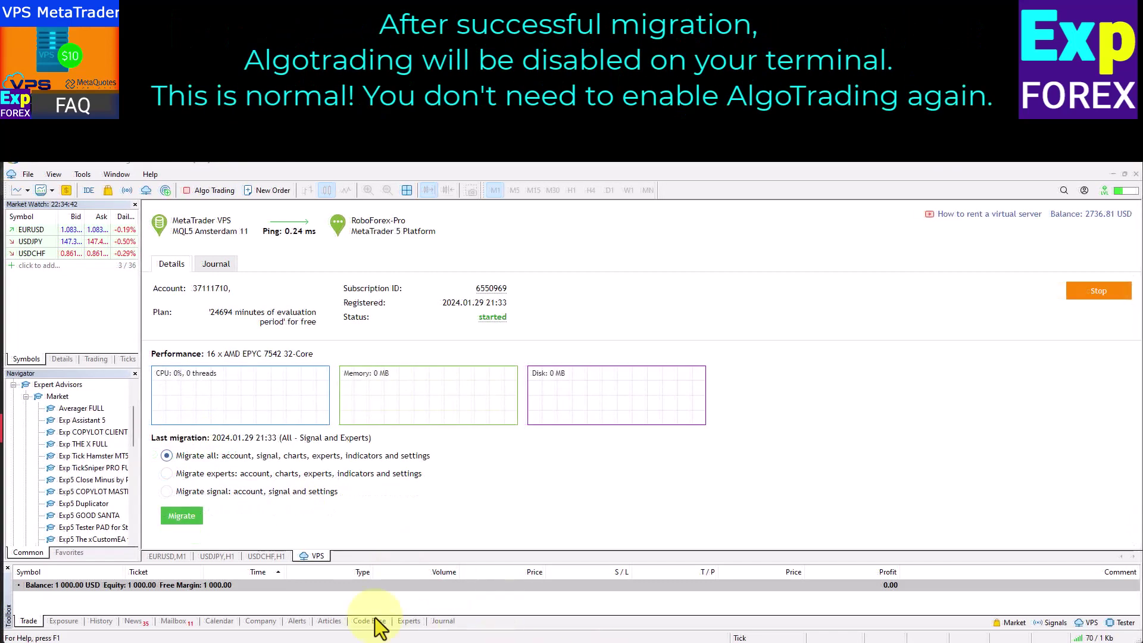
{"action": "left_click", "coordinate": [160, 555]}
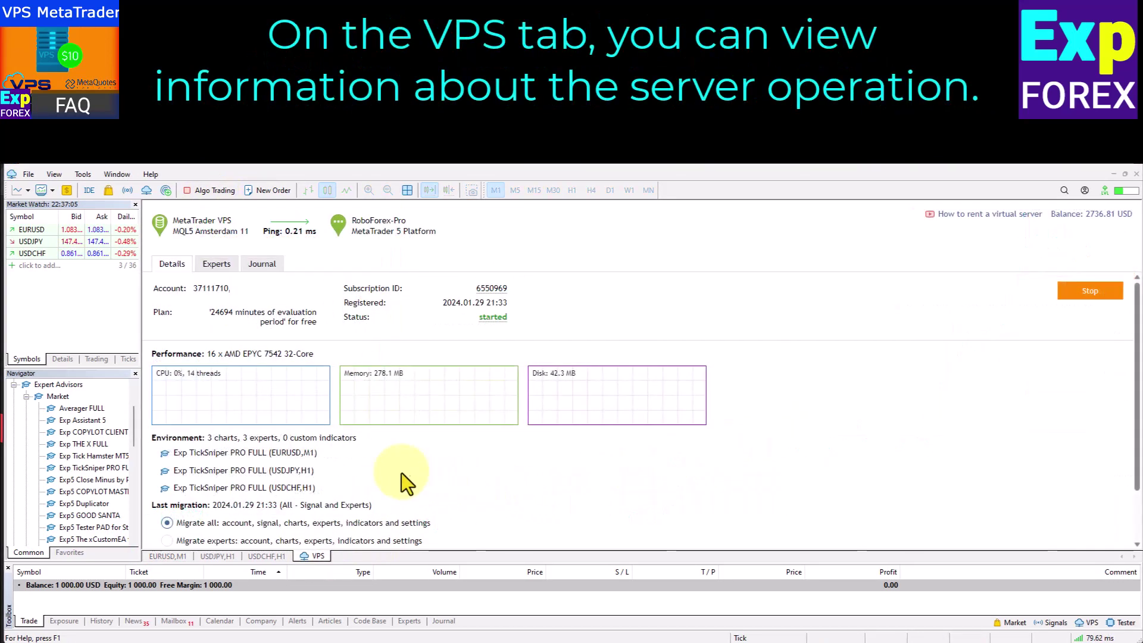
Step: Review the VPS Environment listing three TickSniper PRO FULL experts on EURUSD, USDJPY and USDCHF
{"action": "left_click", "coordinate": [383, 469]}
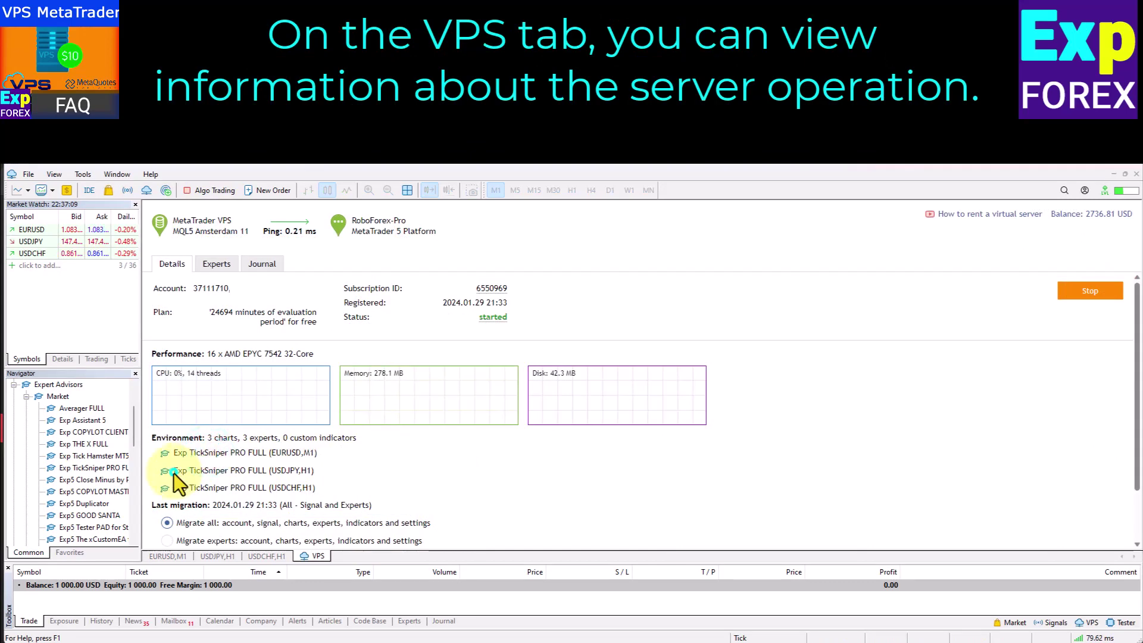
{"action": "left_click", "coordinate": [170, 491]}
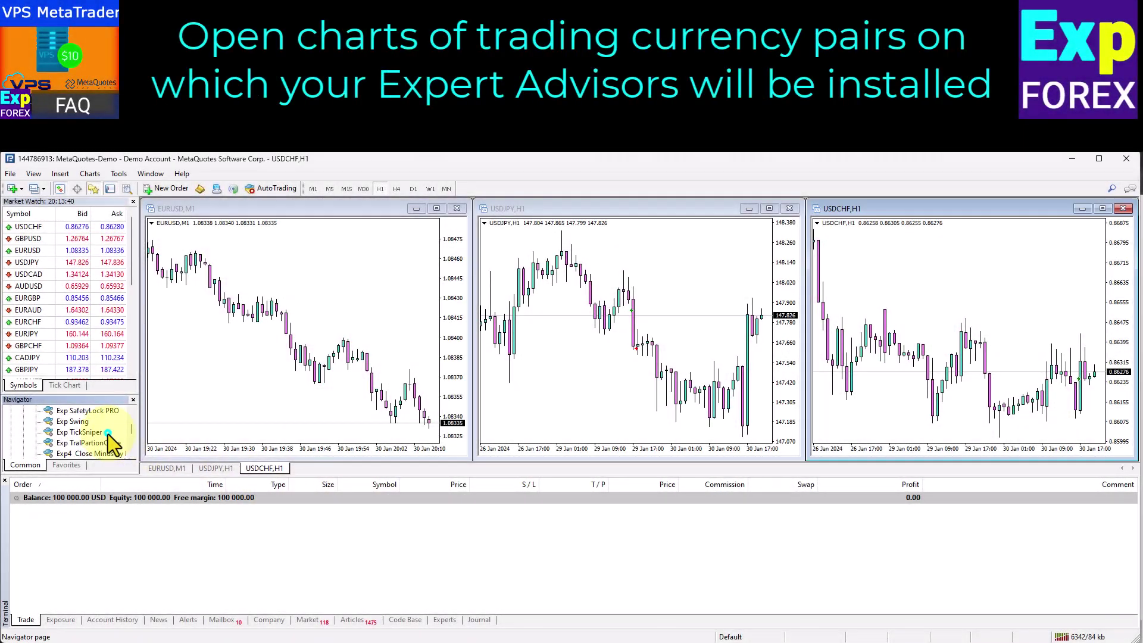
Step: Attach Exp TickSniper to the USDCHF chart with live trading allowed
{"action": "left_click", "coordinate": [96, 433]}
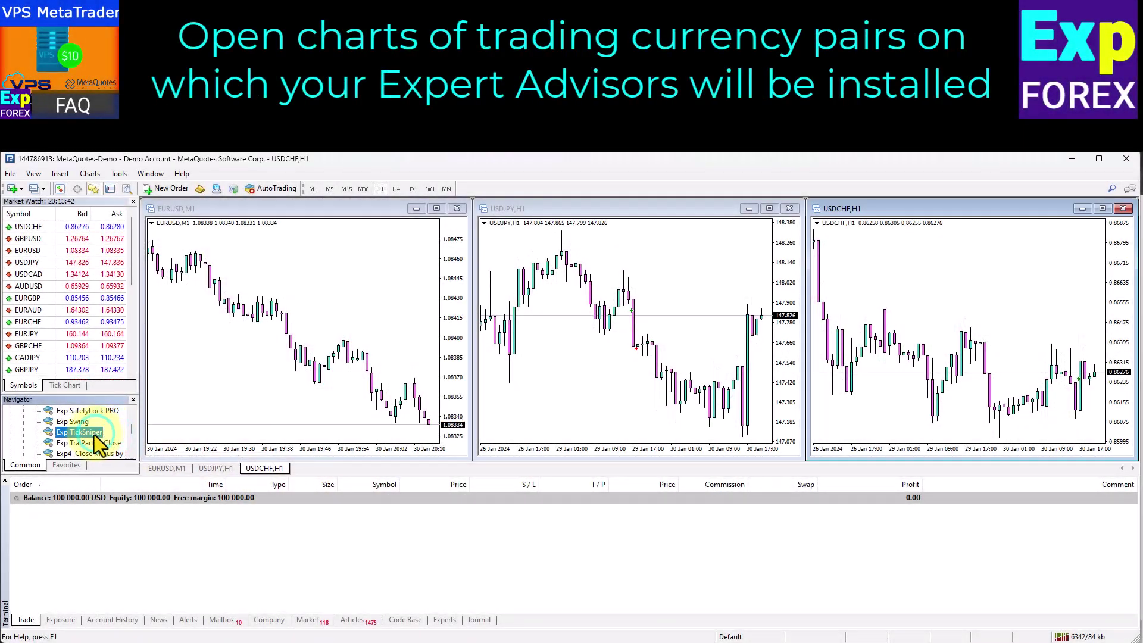
{"action": "right_click", "coordinate": [95, 433]}
{"action": "left_click", "coordinate": [141, 439]}
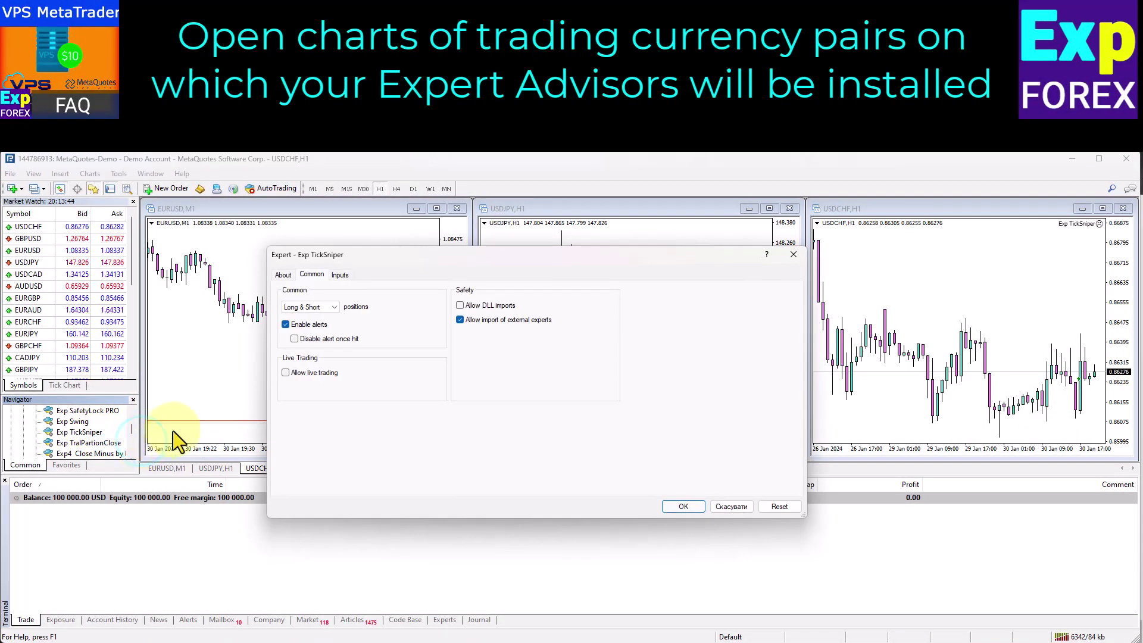
{"action": "left_click", "coordinate": [326, 375]}
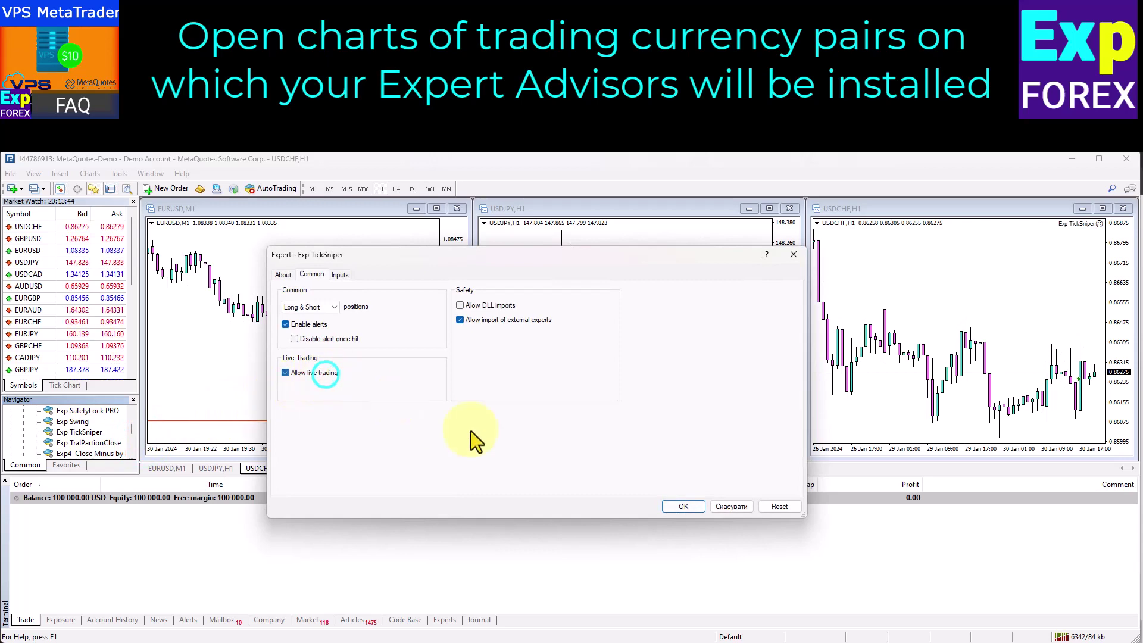
{"action": "left_click", "coordinate": [676, 505]}
Step: Attach Exp TickSniper with live trading to USDJPY and EURUSD, then enable AutoTrading
{"action": "left_click_drag", "start_coordinate": [88, 434], "coordinate": [570, 422]}
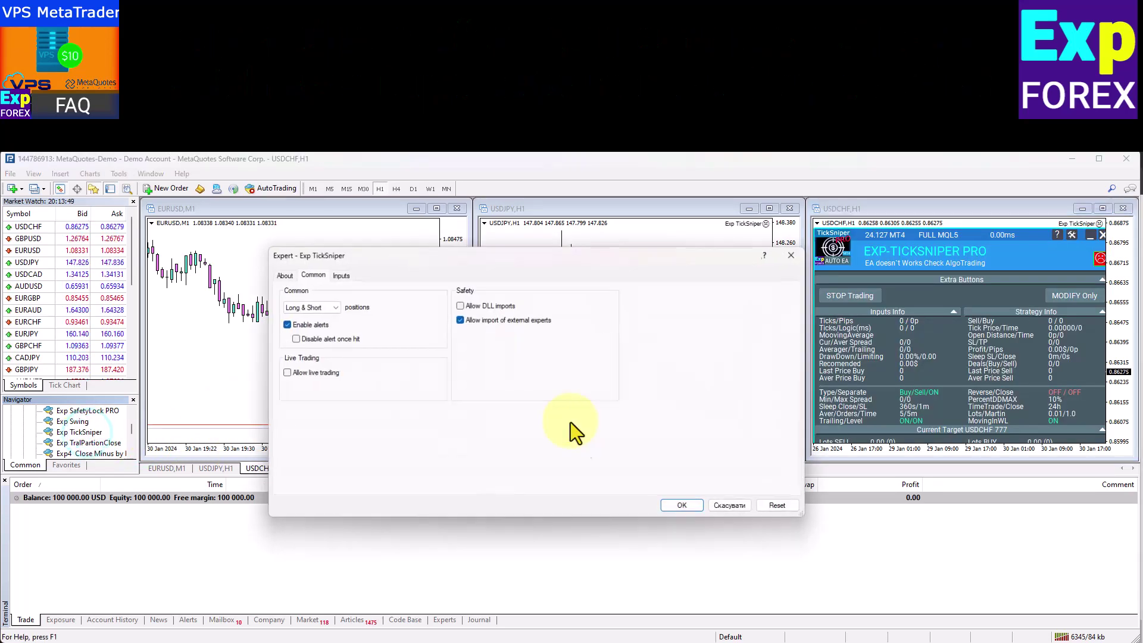
{"action": "left_click", "coordinate": [318, 373]}
{"action": "left_click", "coordinate": [683, 505]}
{"action": "left_click_drag", "start_coordinate": [110, 443], "coordinate": [280, 390]}
{"action": "left_click", "coordinate": [304, 373]}
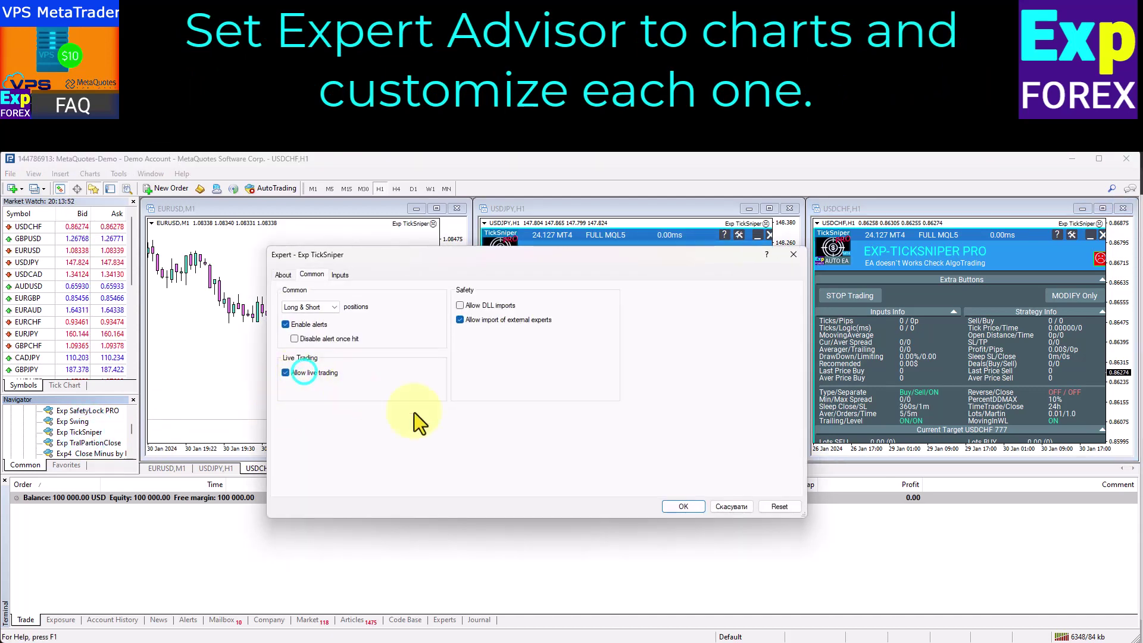
{"action": "left_click", "coordinate": [683, 505]}
{"action": "left_click", "coordinate": [278, 186]}
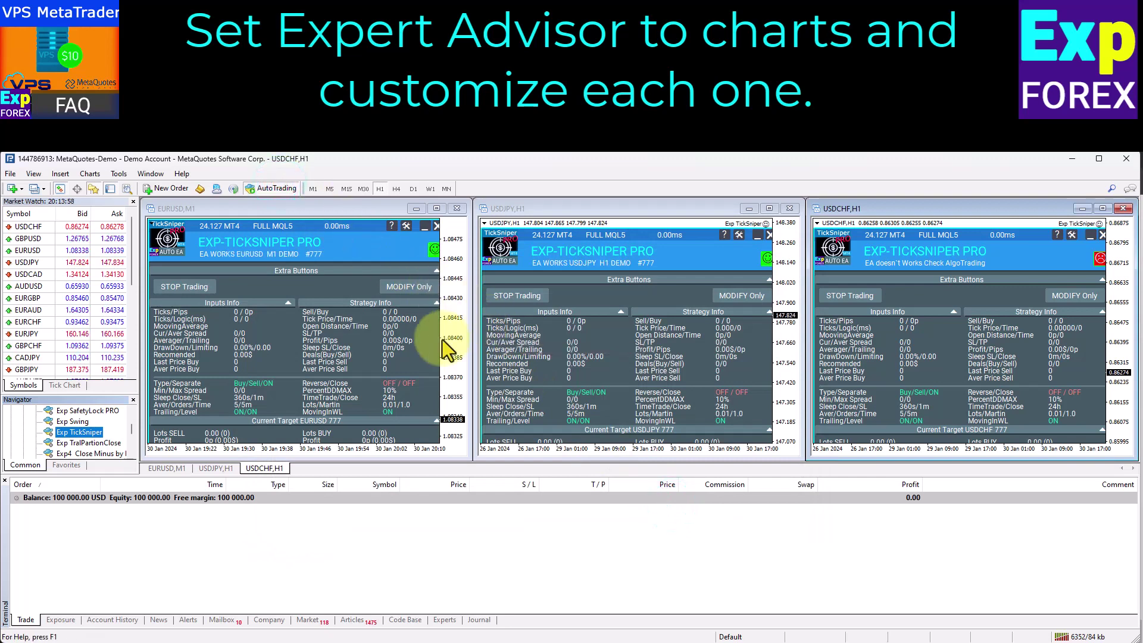
Step: Select the demo trading account in the Navigator
{"action": "left_click", "coordinate": [132, 411]}
{"action": "left_click", "coordinate": [132, 410]}
{"action": "left_click", "coordinate": [132, 411]}
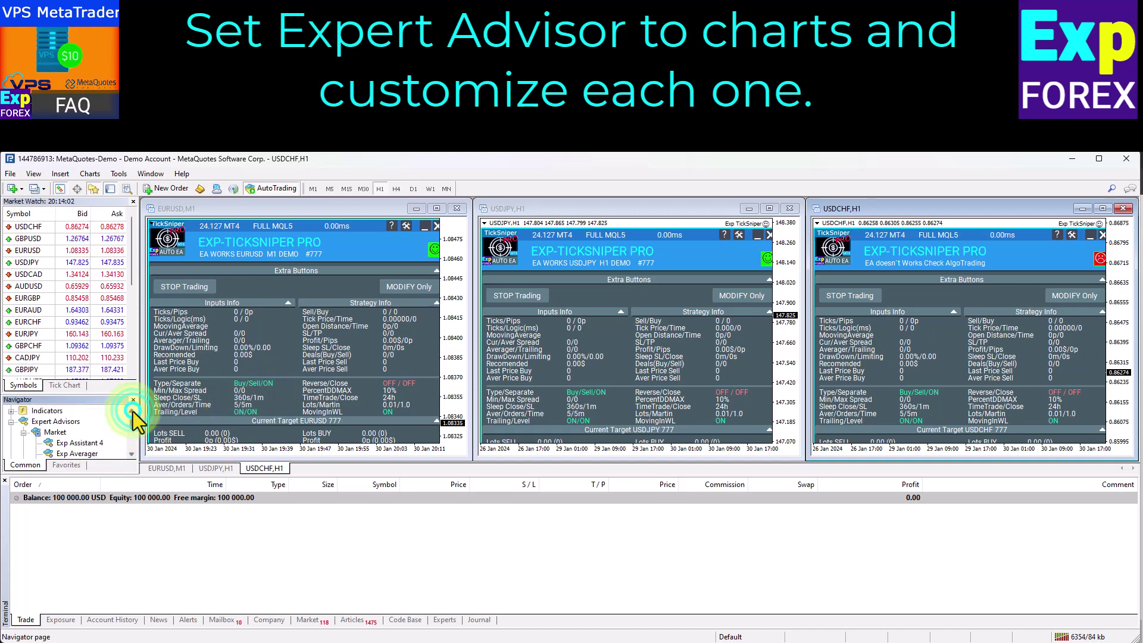
{"action": "left_click", "coordinate": [133, 410]}
{"action": "left_click", "coordinate": [132, 410]}
{"action": "left_click", "coordinate": [92, 421]}
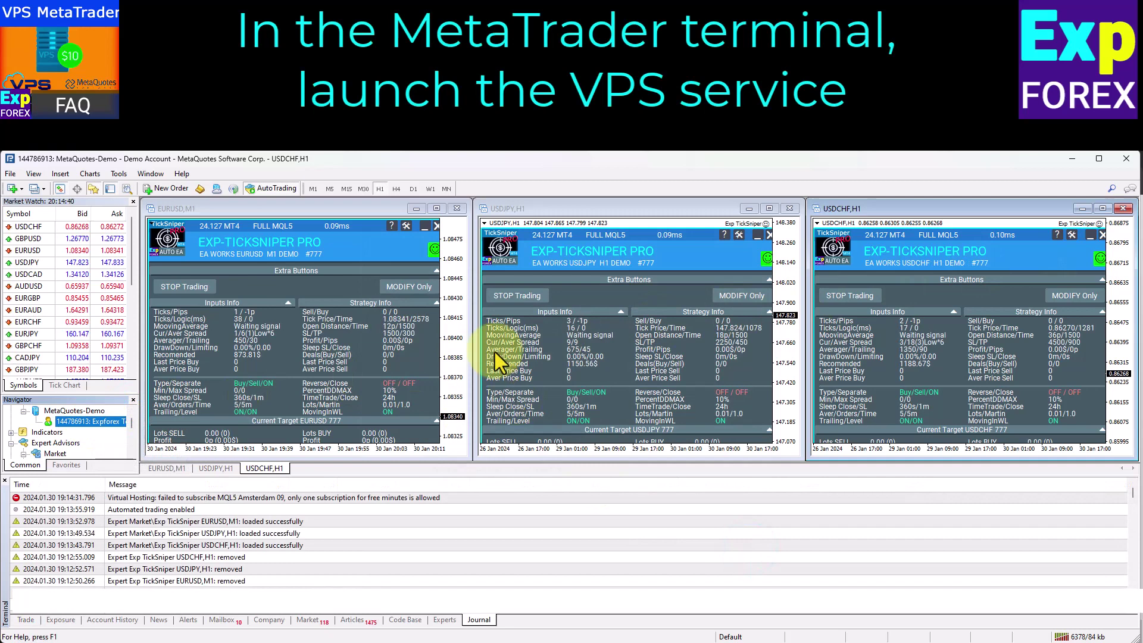
Step: Rent a 15.00 USD one-month virtual server for the account, migrating all data
{"action": "right_click", "coordinate": [111, 424]}
{"action": "left_click", "coordinate": [205, 526]}
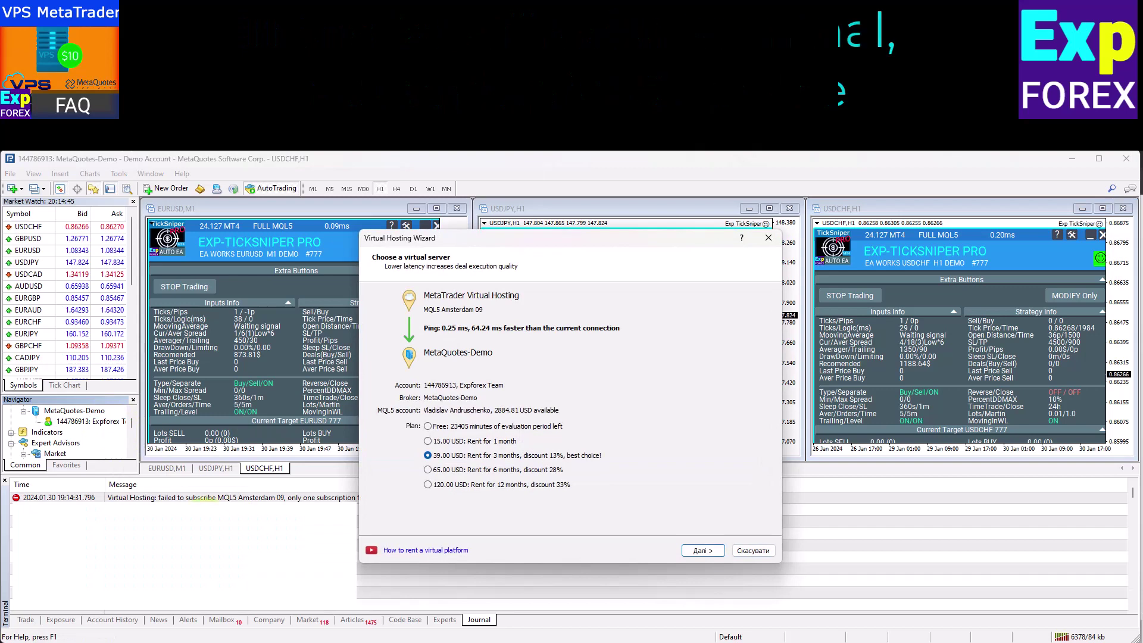
{"action": "left_click", "coordinate": [488, 440]}
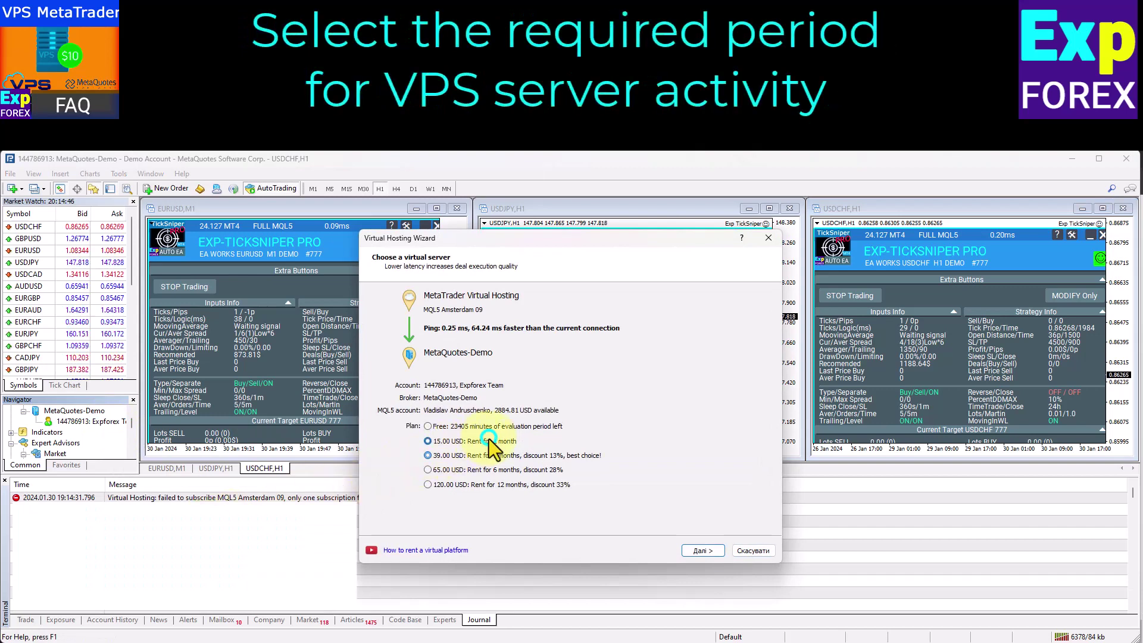
{"action": "left_click", "coordinate": [702, 550]}
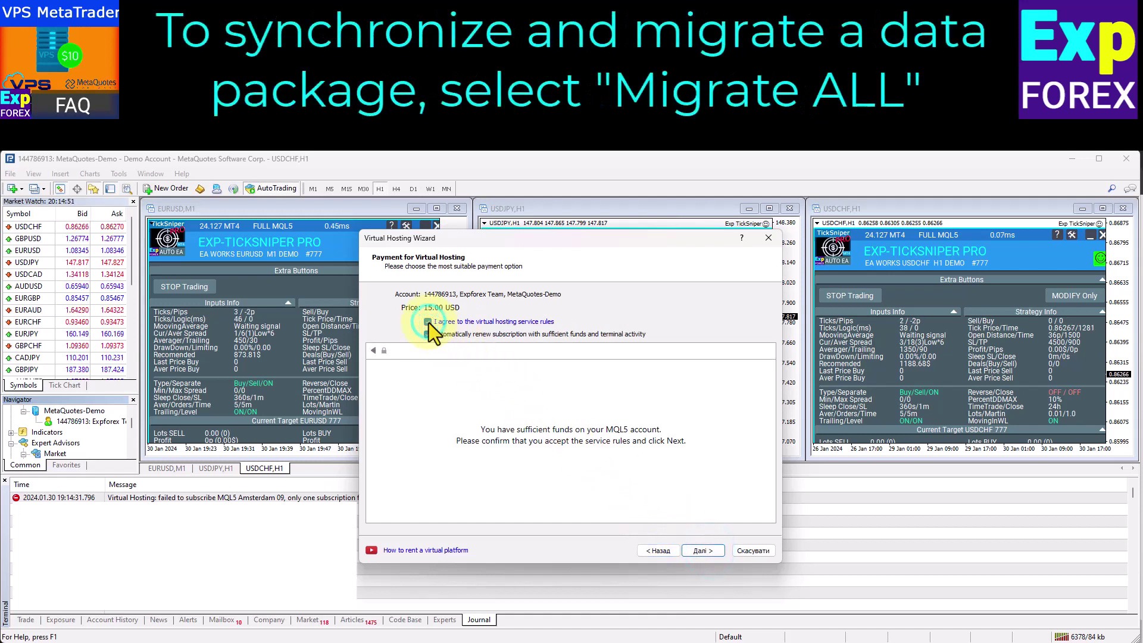
{"action": "left_click", "coordinate": [708, 551]}
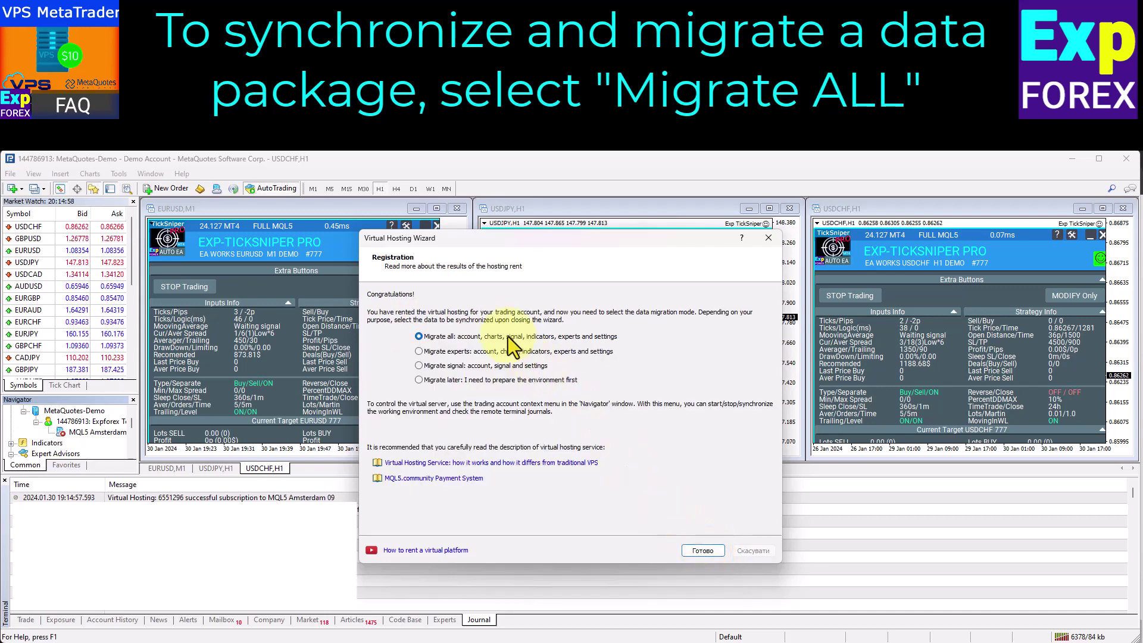
{"action": "left_click", "coordinate": [704, 550]}
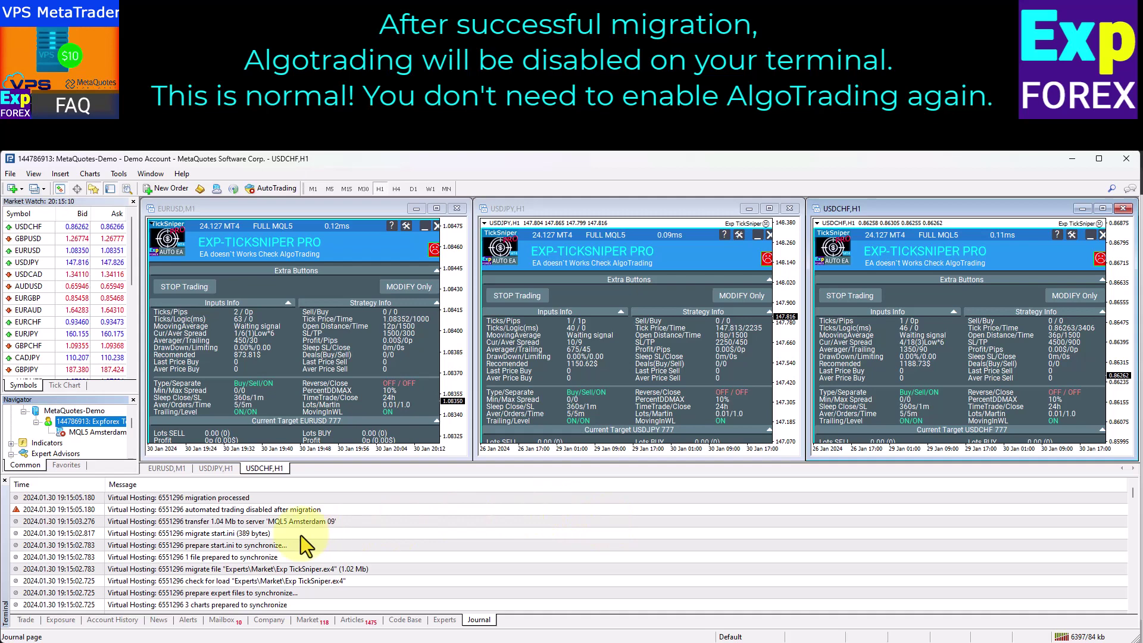
{"action": "left_click", "coordinate": [281, 510]}
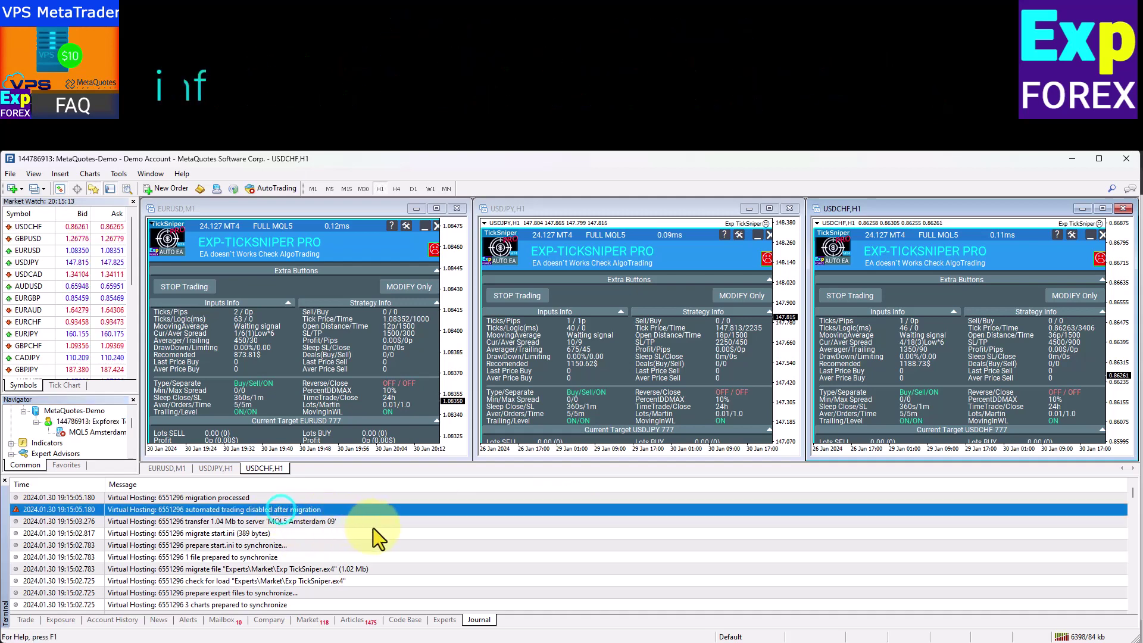